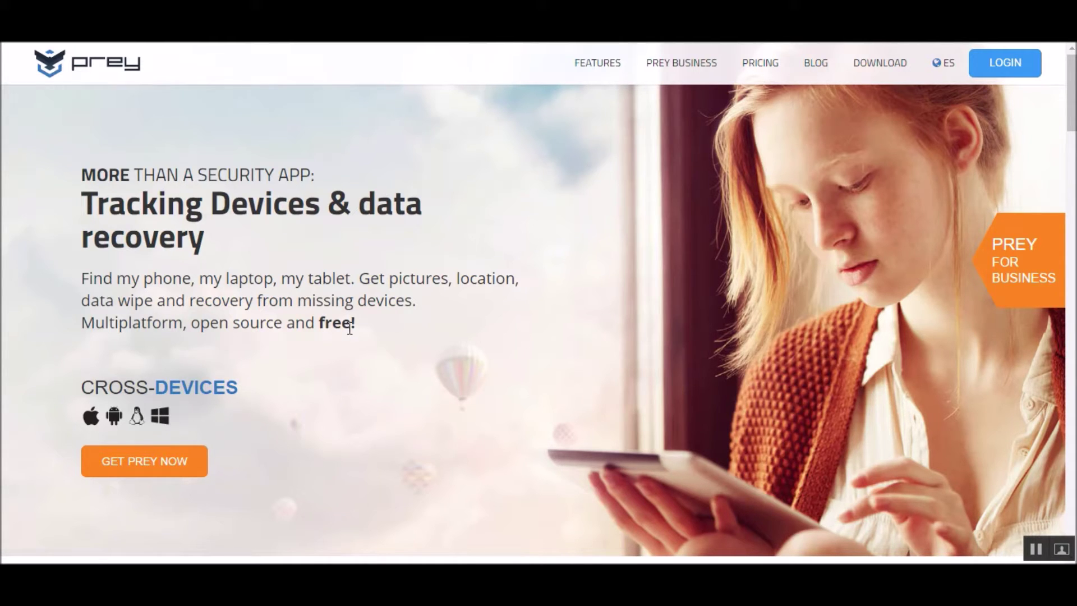
# Review the Basic, Personal, Home and Business pricing plans, then go to the panel sign-in page.
pyautogui.click(135, 465)
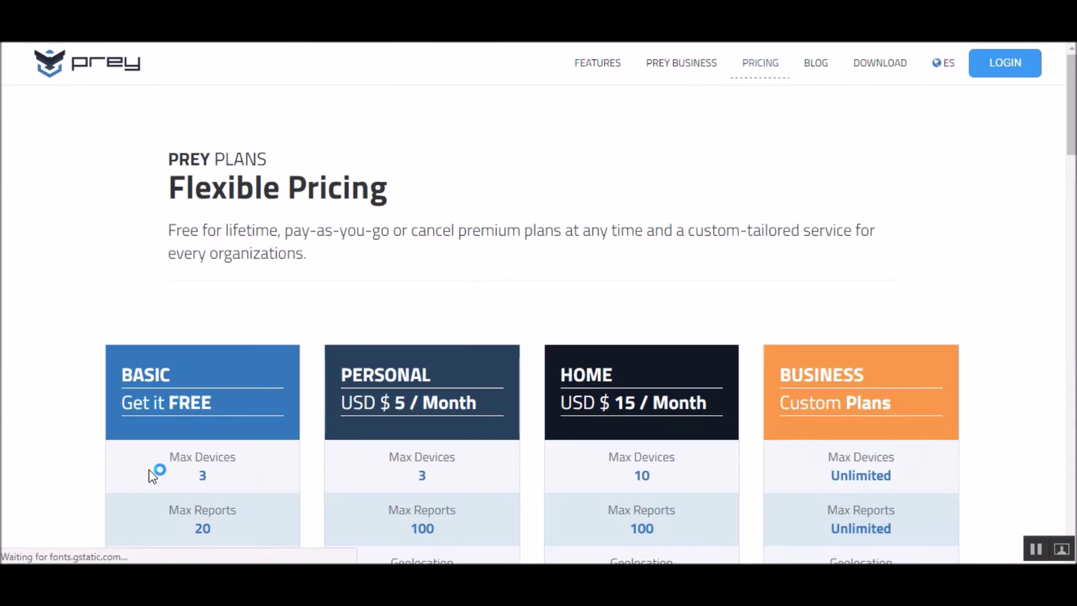
pyautogui.moveTo(201, 466)
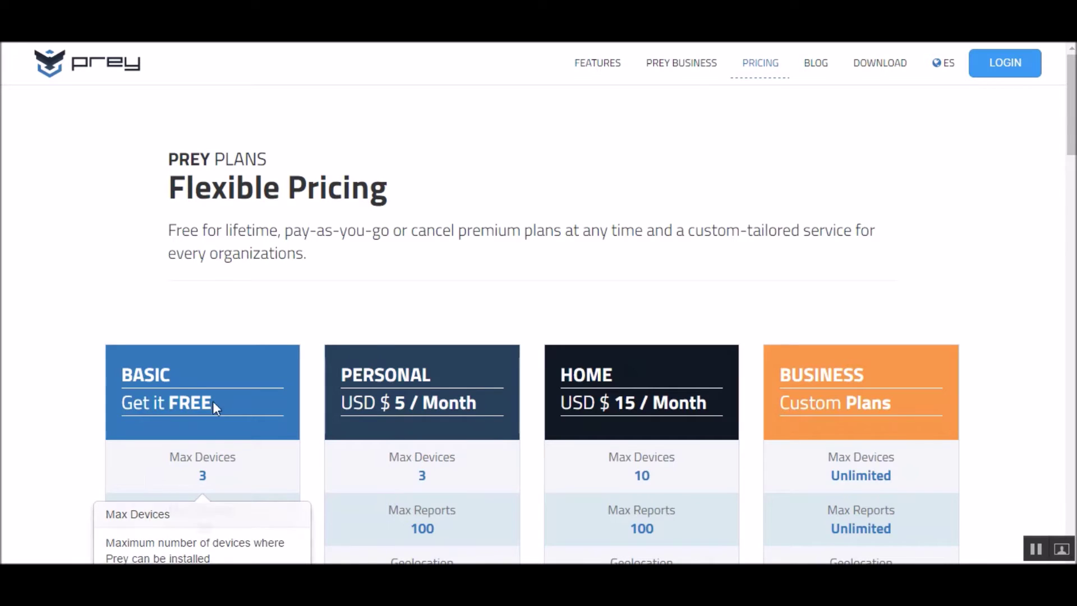
pyautogui.scroll(-2, 378, 345)
pyautogui.scroll(-1, 378, 344)
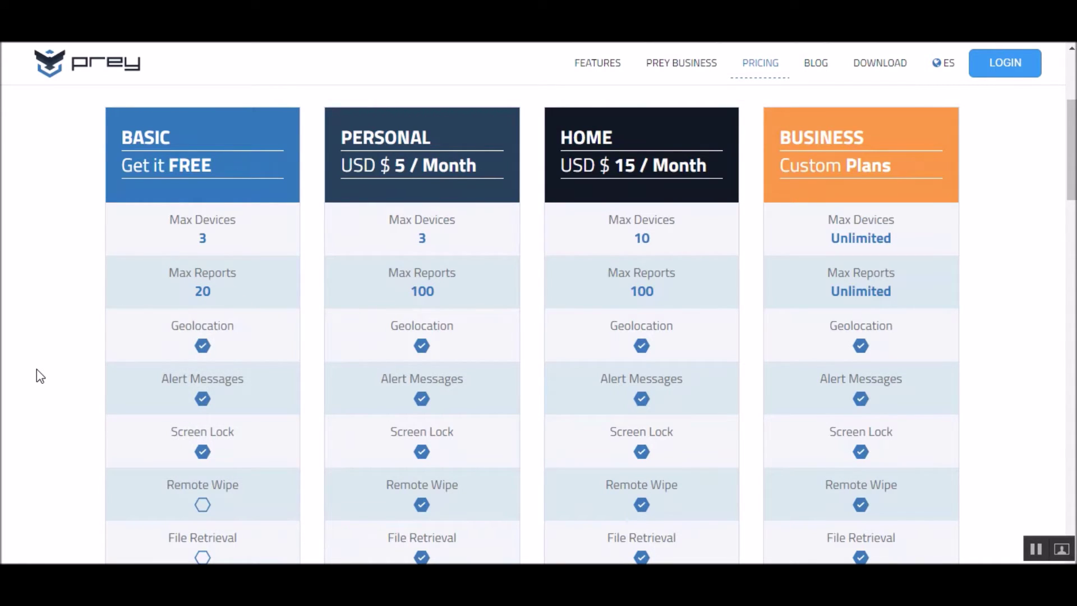
pyautogui.scroll(-2, 203, 417)
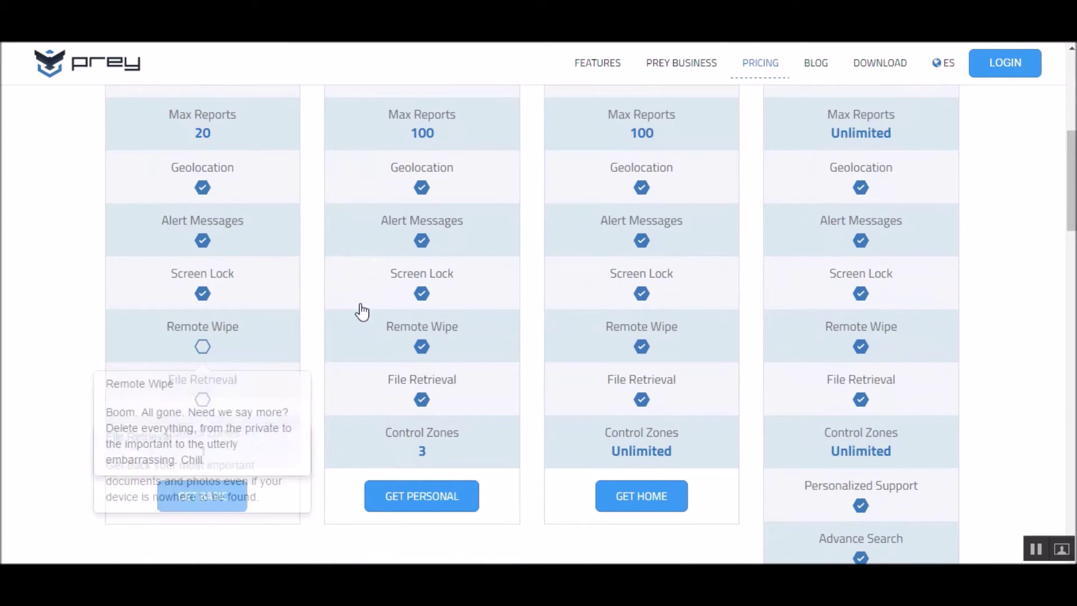
pyautogui.scroll(2, 614, 277)
pyautogui.scroll(3, 614, 277)
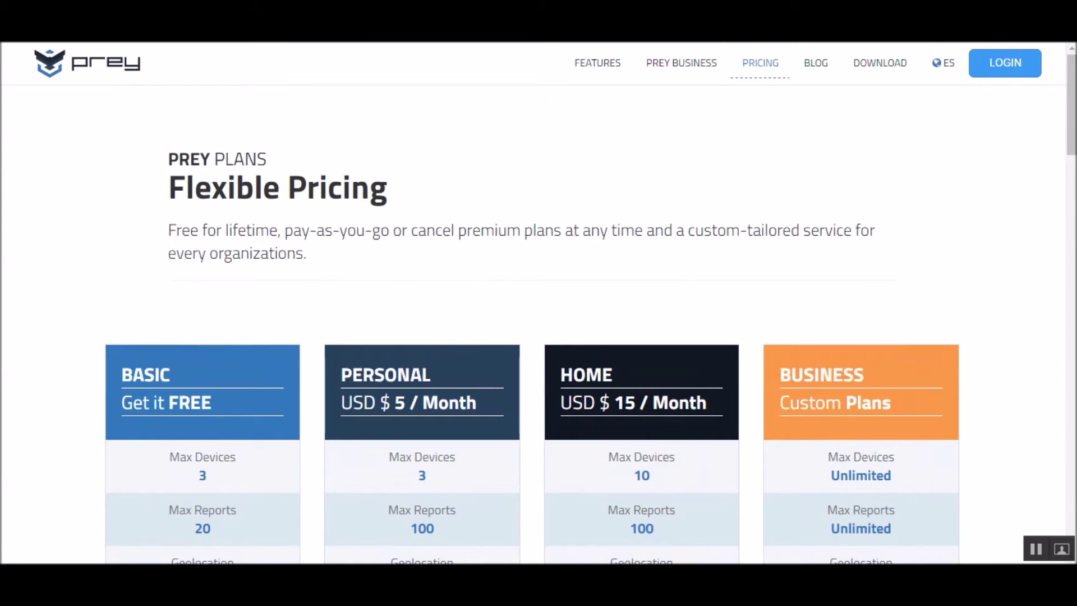
pyautogui.click(1005, 63)
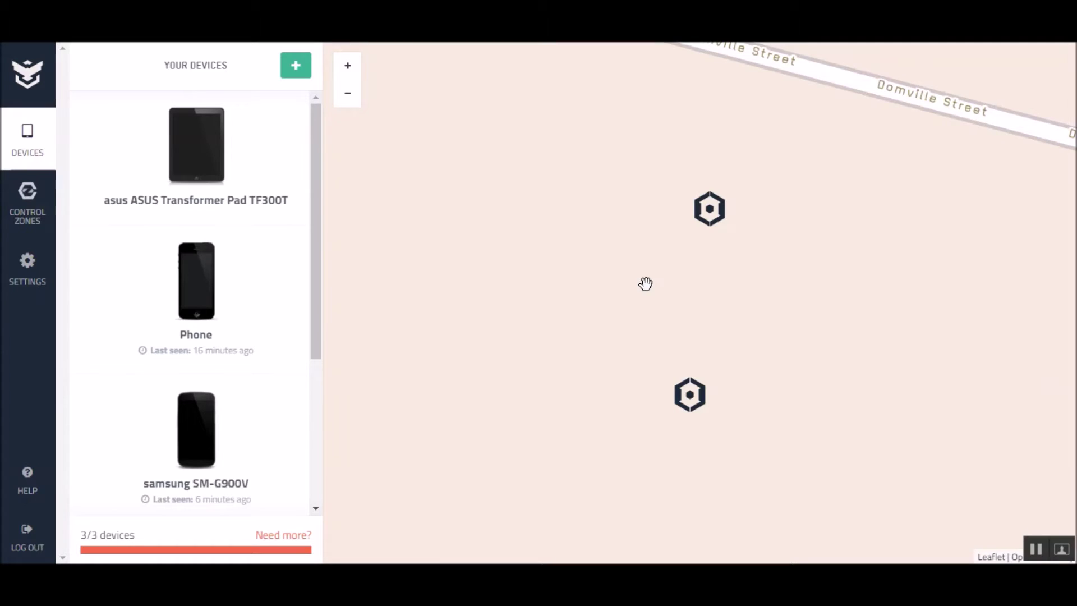
pyautogui.scroll(-1, 646, 284)
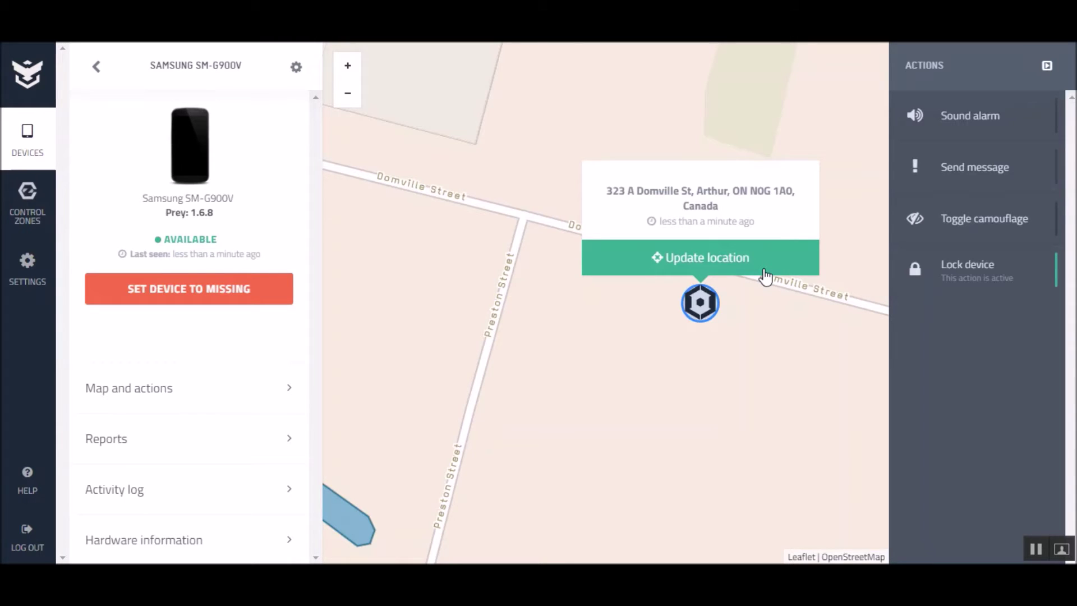
# Sound the Ring alarm on the SM-G900V phone.
pyautogui.click(962, 141)
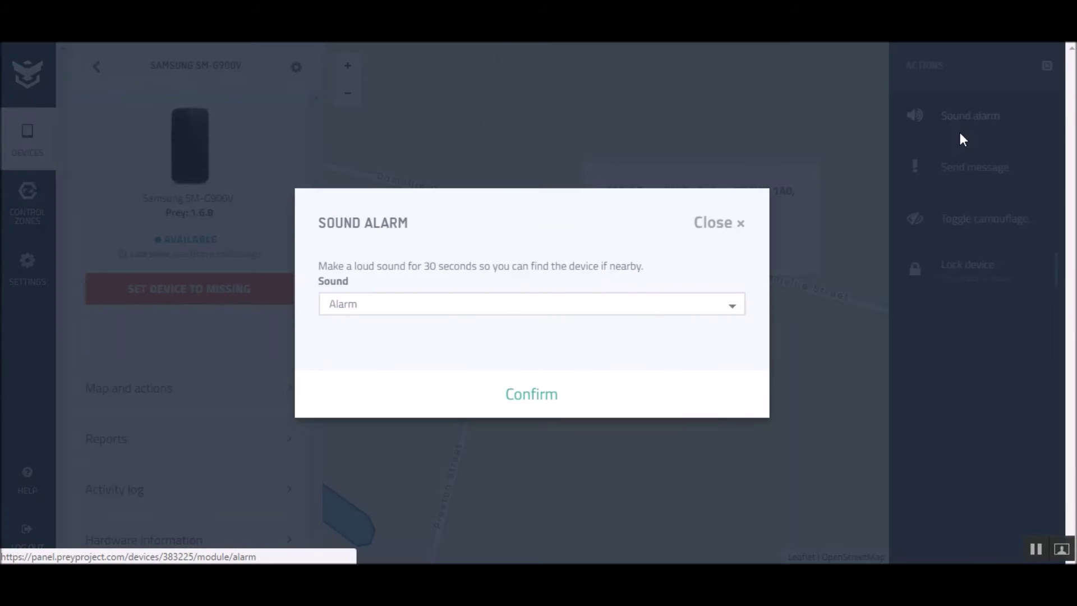
pyautogui.click(729, 304)
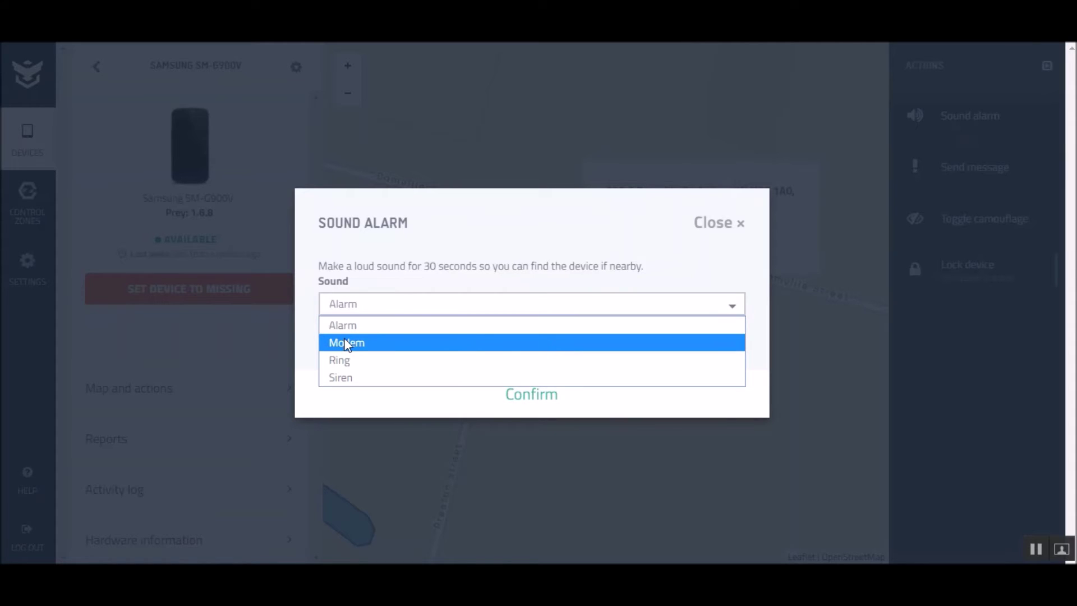
pyautogui.click(362, 360)
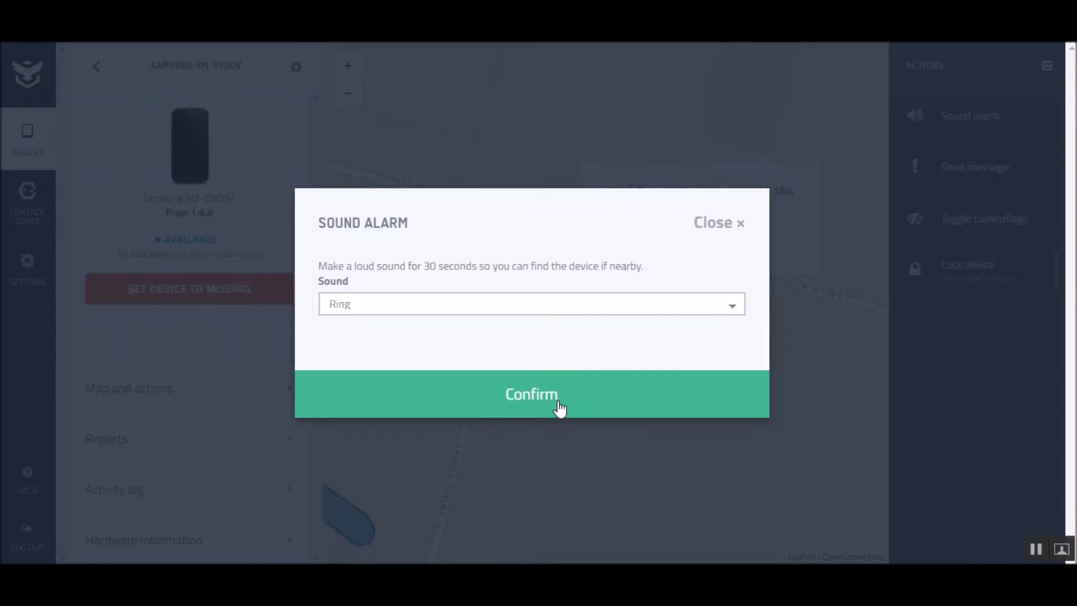
pyautogui.click(555, 402)
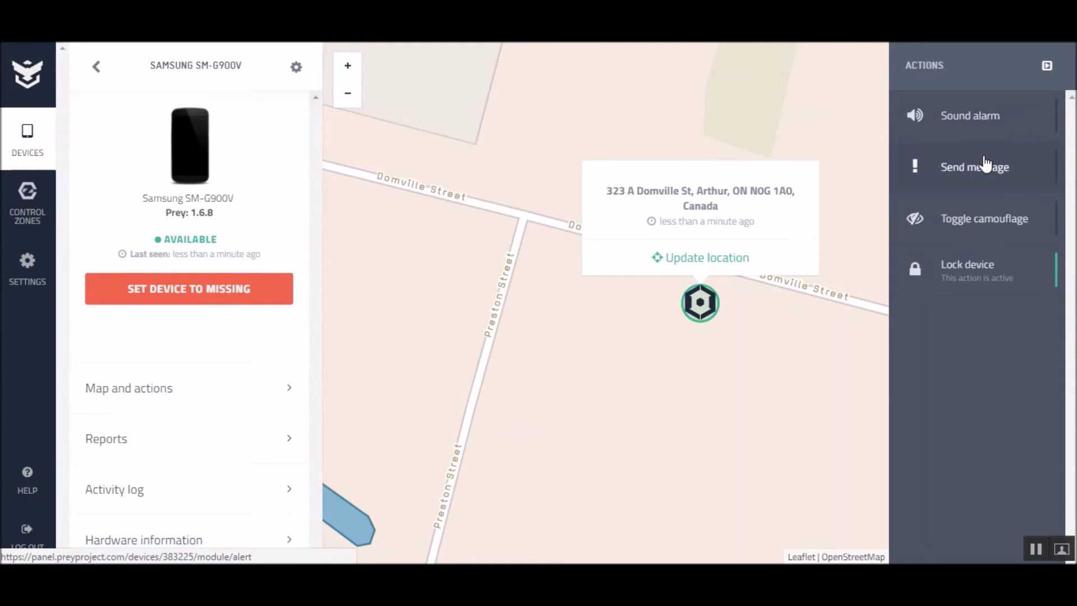
# Send a stolen-property notice message to the Samsung phone.
pyautogui.click(978, 178)
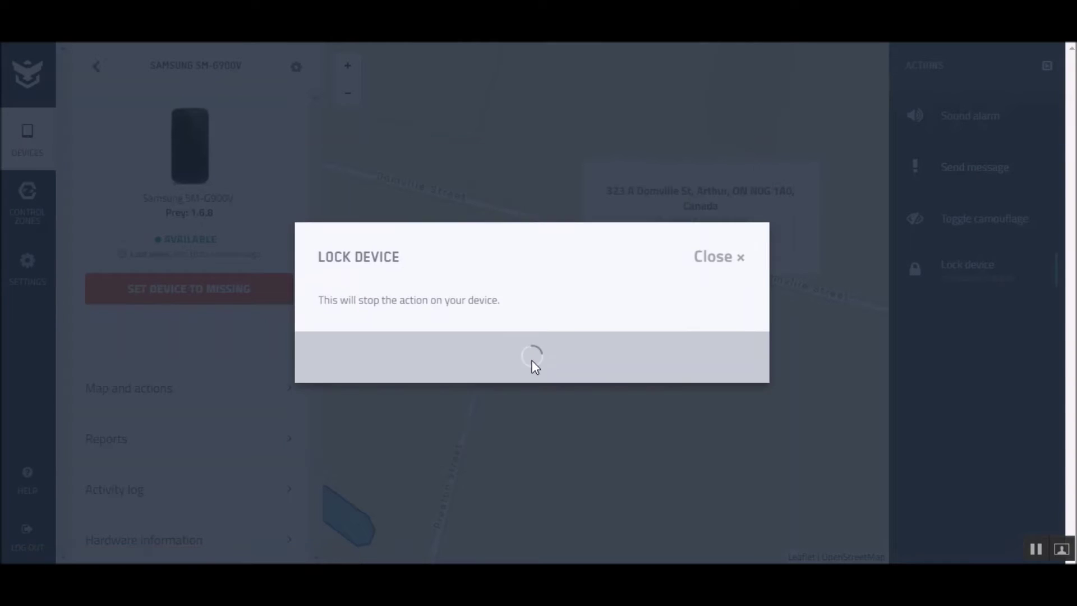
pyautogui.click(532, 360)
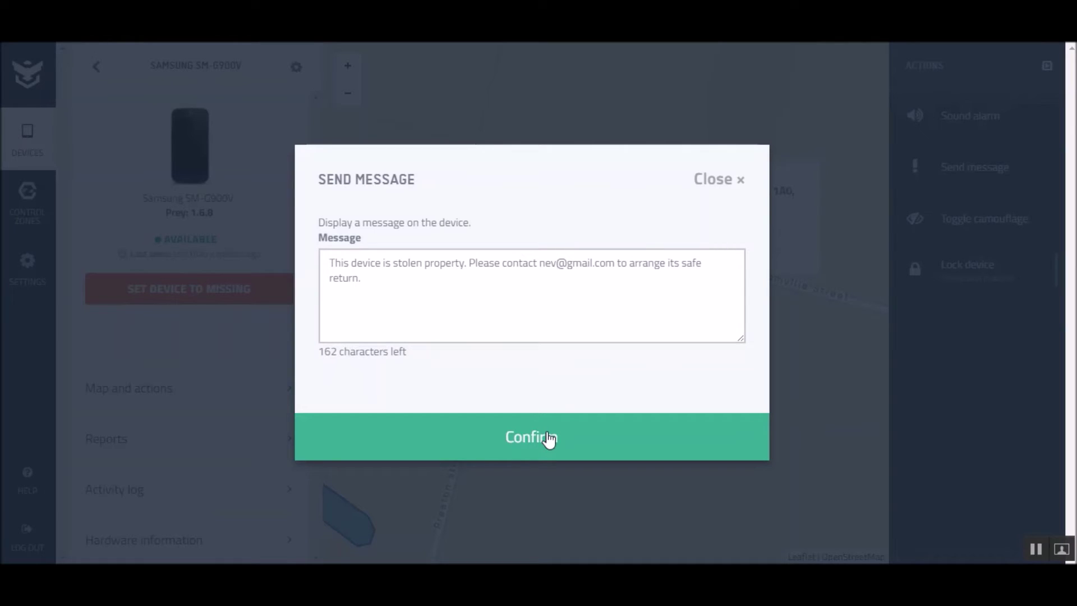
pyautogui.click(548, 438)
pyautogui.click(547, 438)
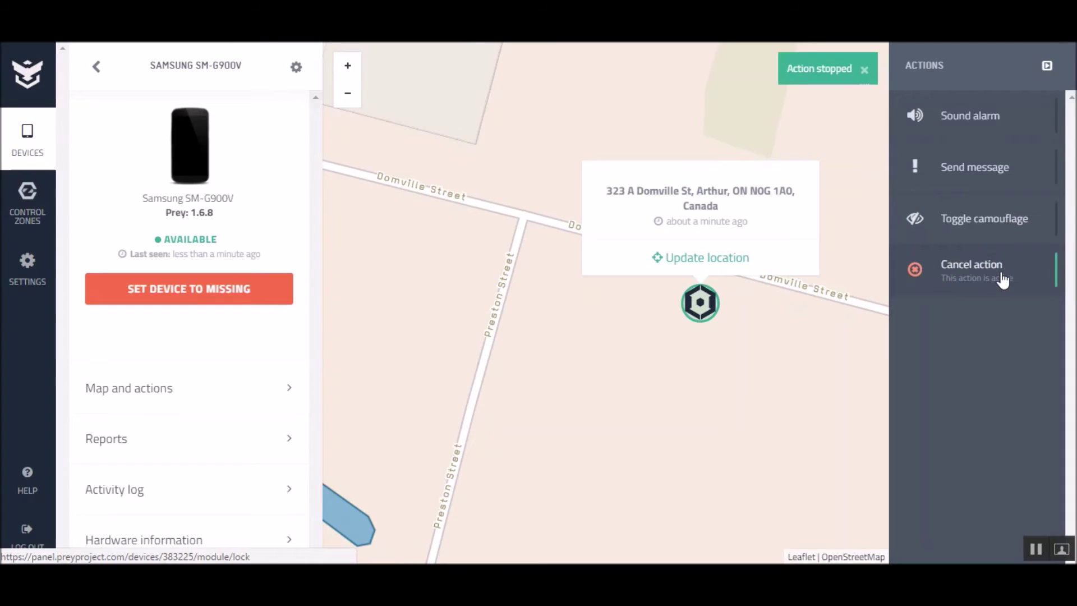
# Stop the phone's active Lock device action.
pyautogui.click(1000, 272)
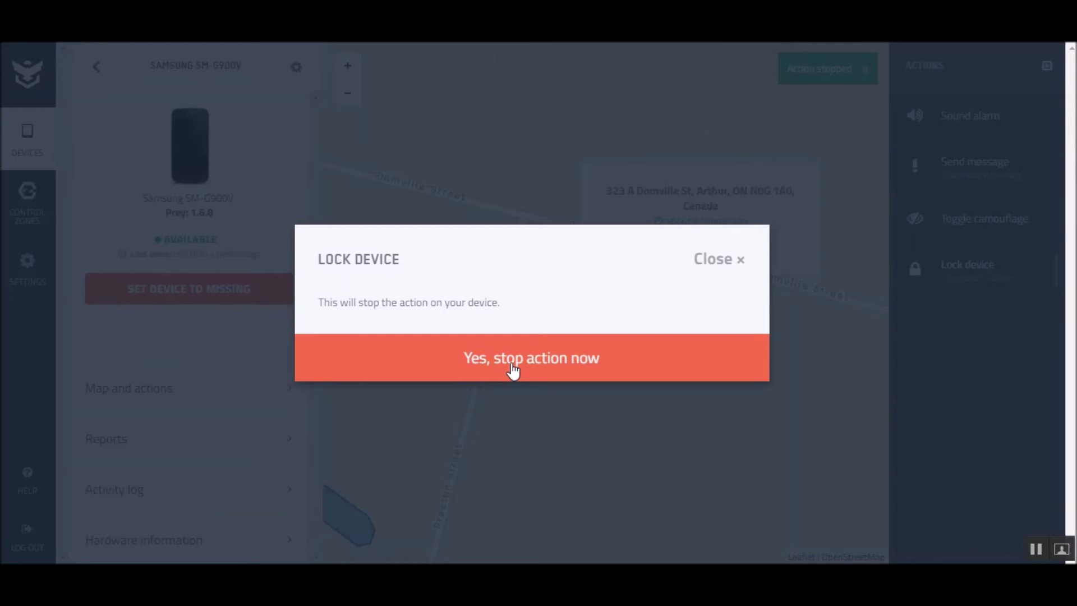
pyautogui.click(551, 357)
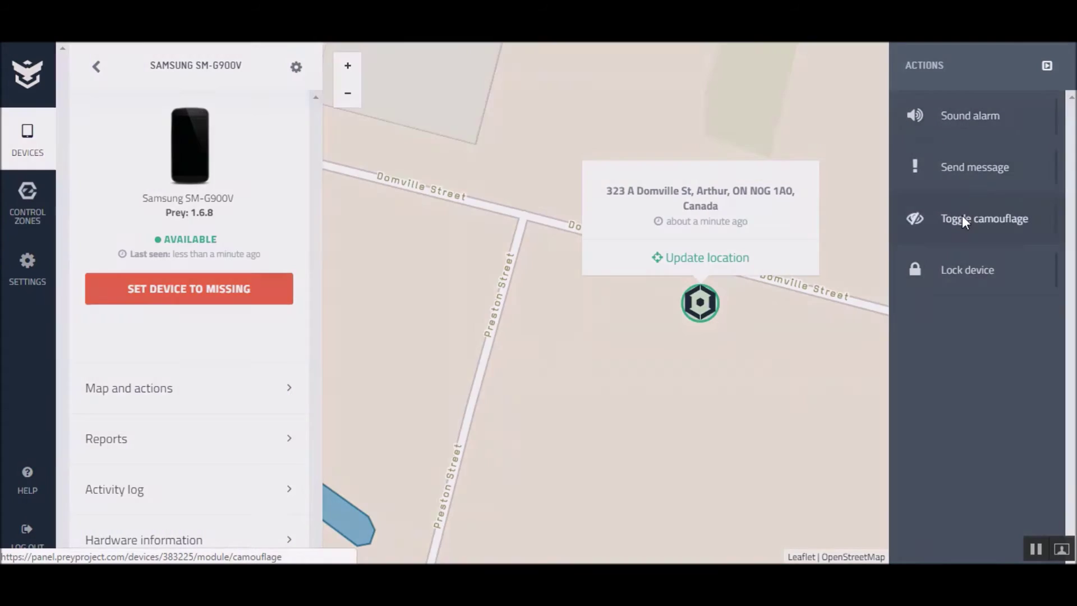
pyautogui.click(962, 219)
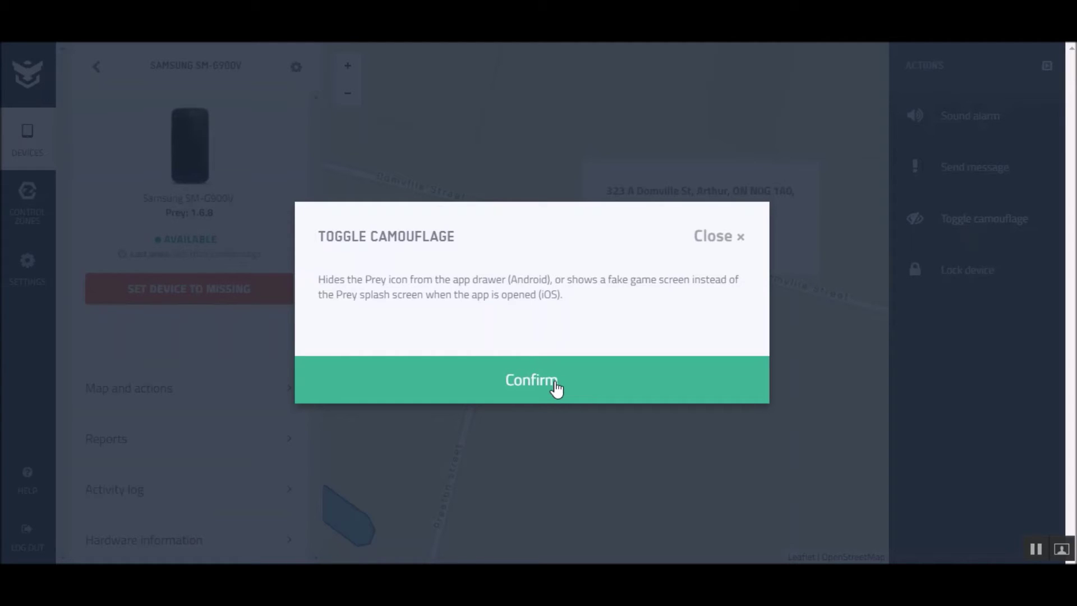
pyautogui.click(709, 237)
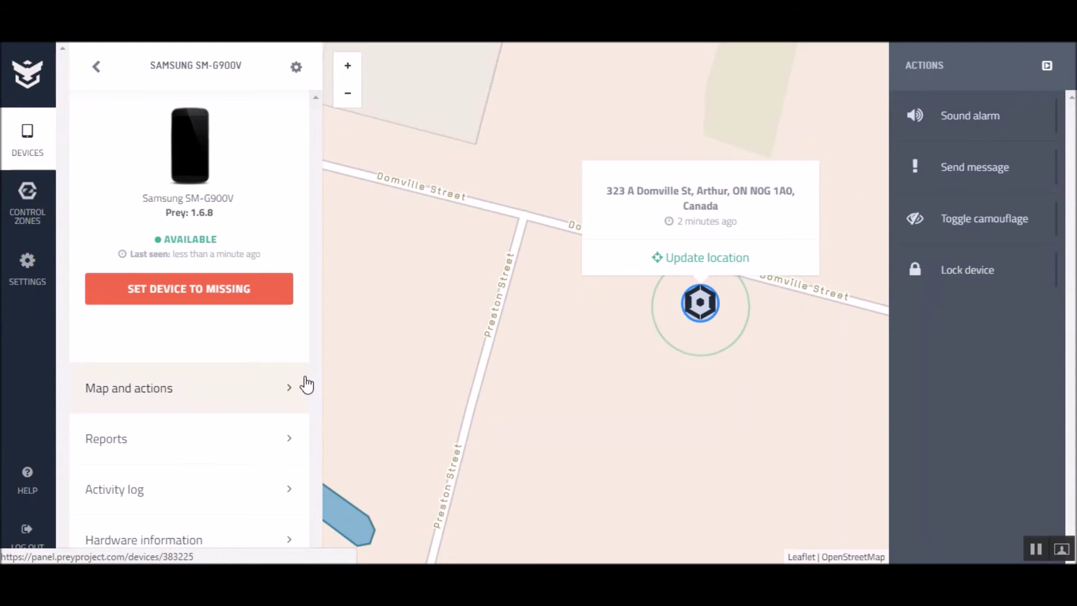
# Browse the ASUS tablet's reports and open report #100060899.
pyautogui.click(148, 452)
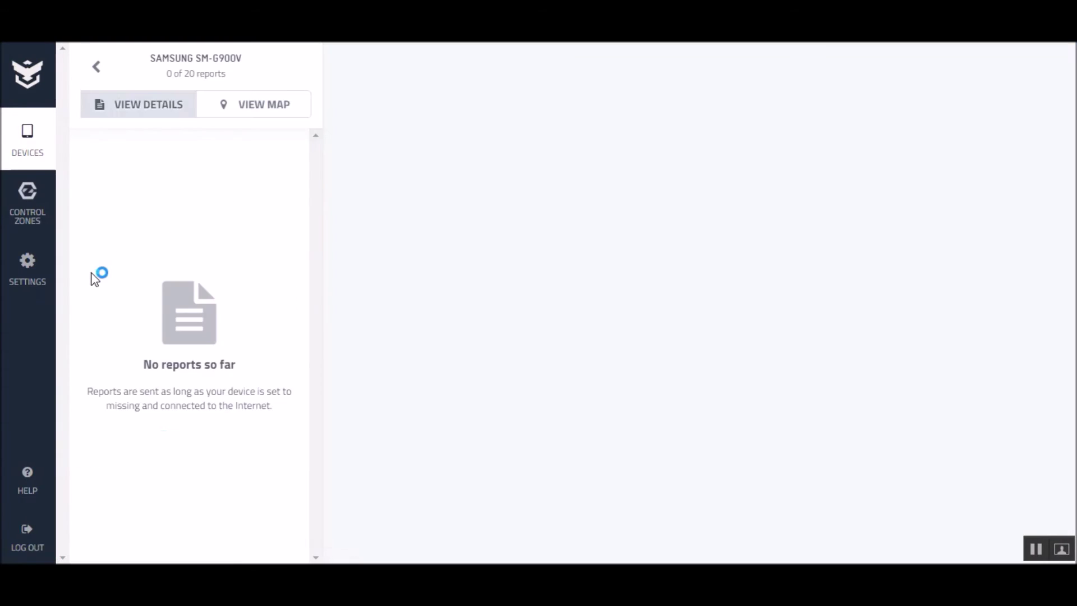
pyautogui.click(38, 84)
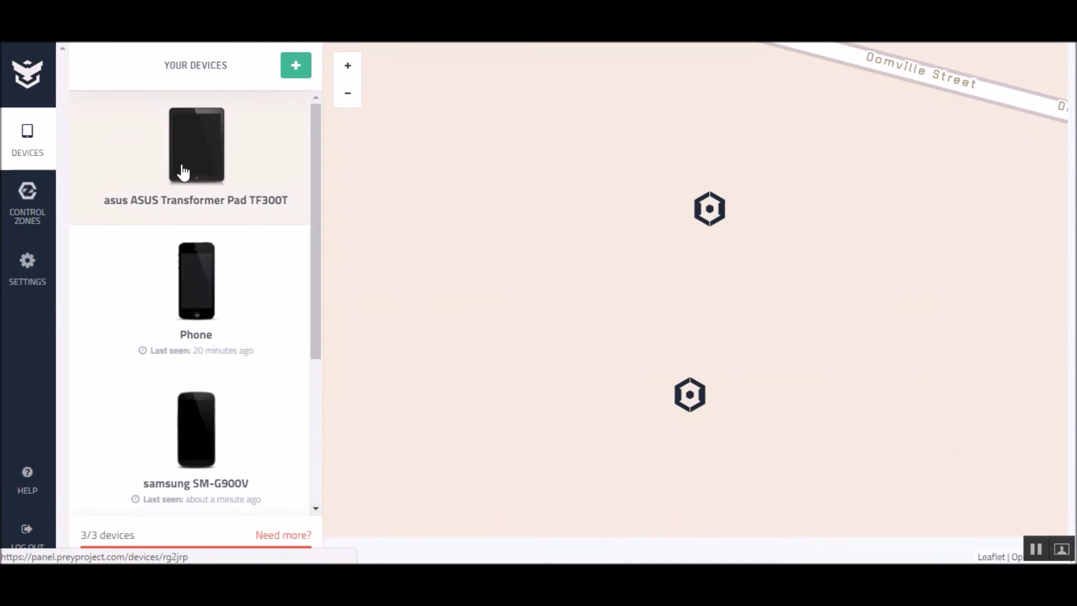
pyautogui.click(184, 173)
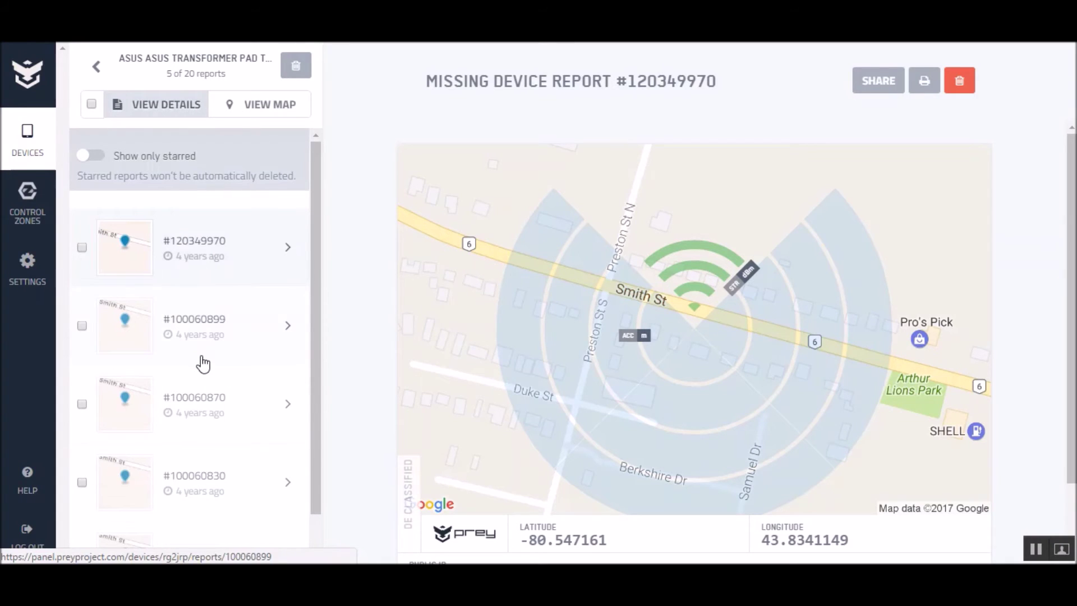
pyautogui.click(201, 333)
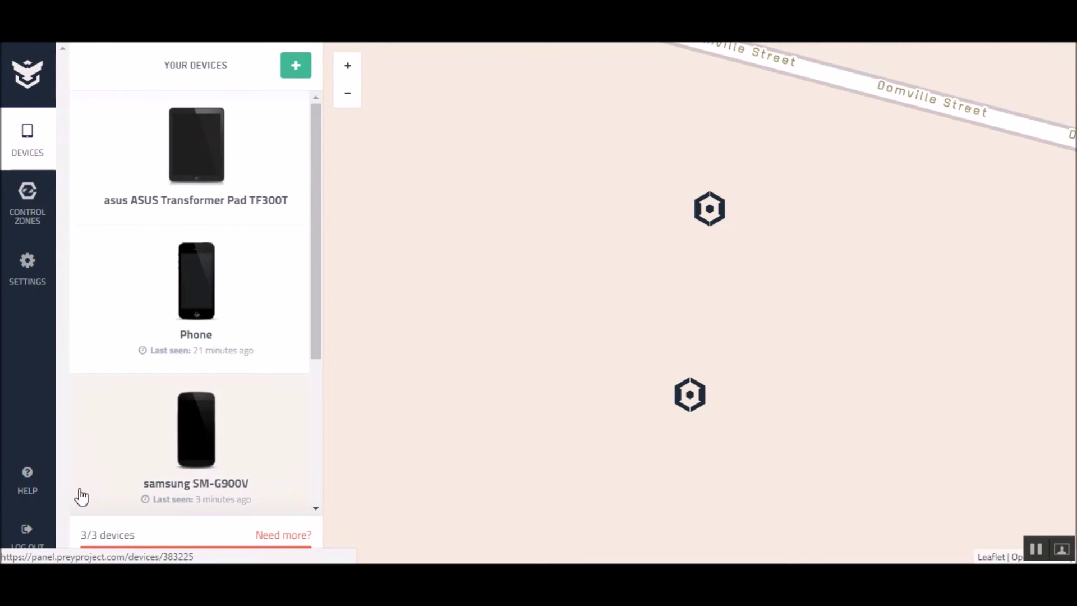
# Sign out of the panel and return to the public site's plan comparison page.
pyautogui.click(43, 532)
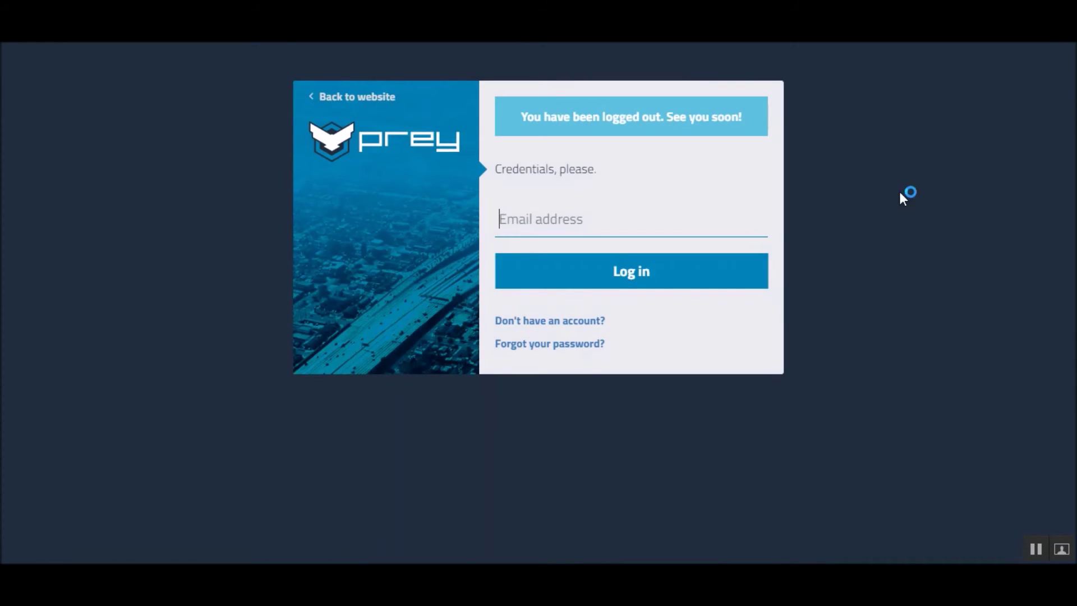
pyautogui.click(345, 97)
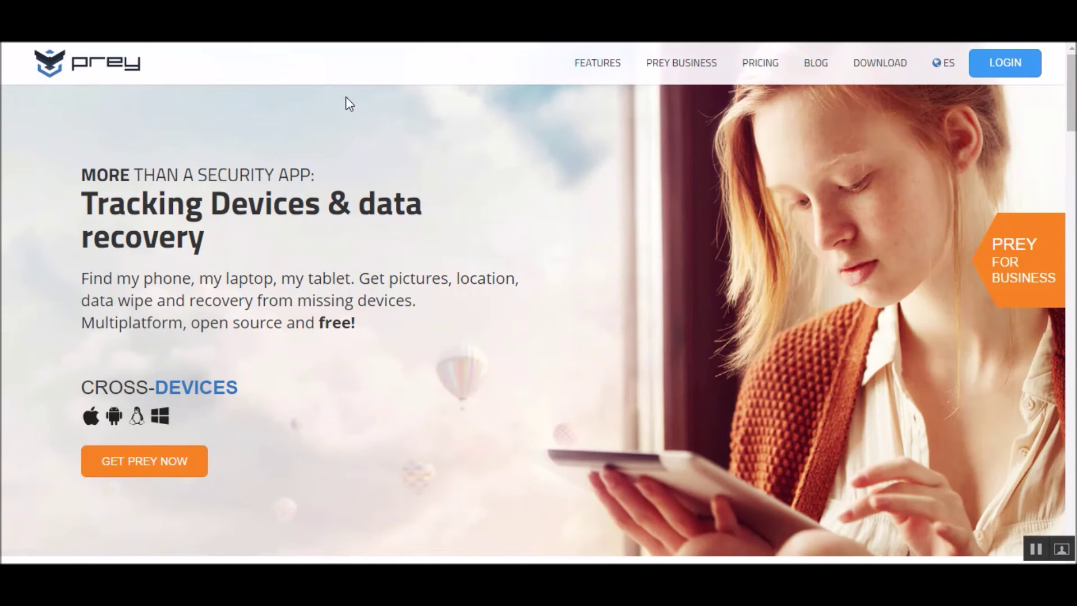
pyautogui.click(143, 465)
pyautogui.scroll(-3, 422, 348)
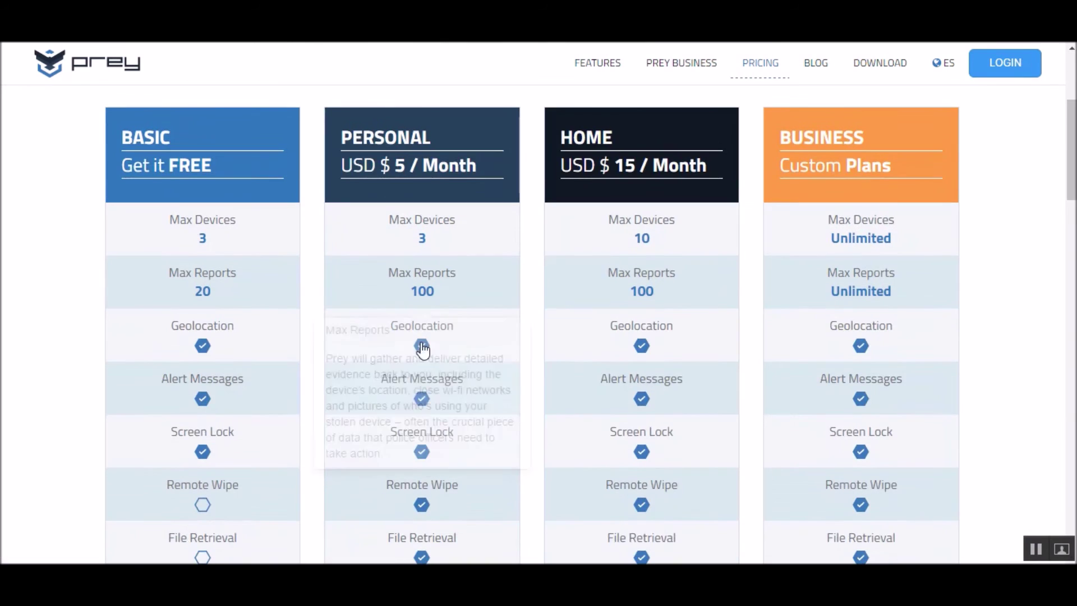
pyautogui.scroll(-1, 446, 337)
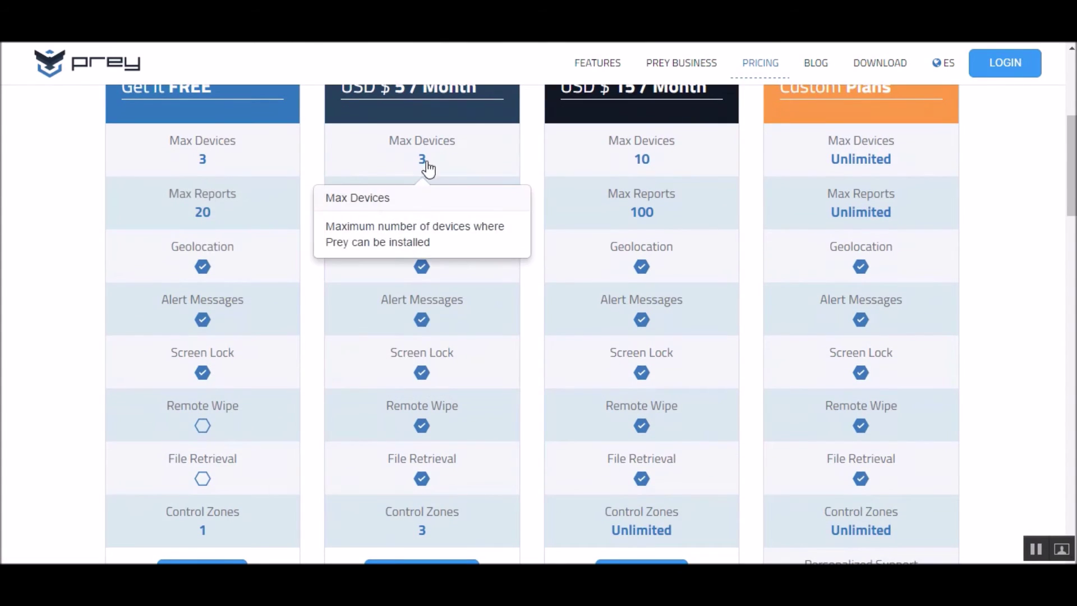
pyautogui.scroll(1, 447, 291)
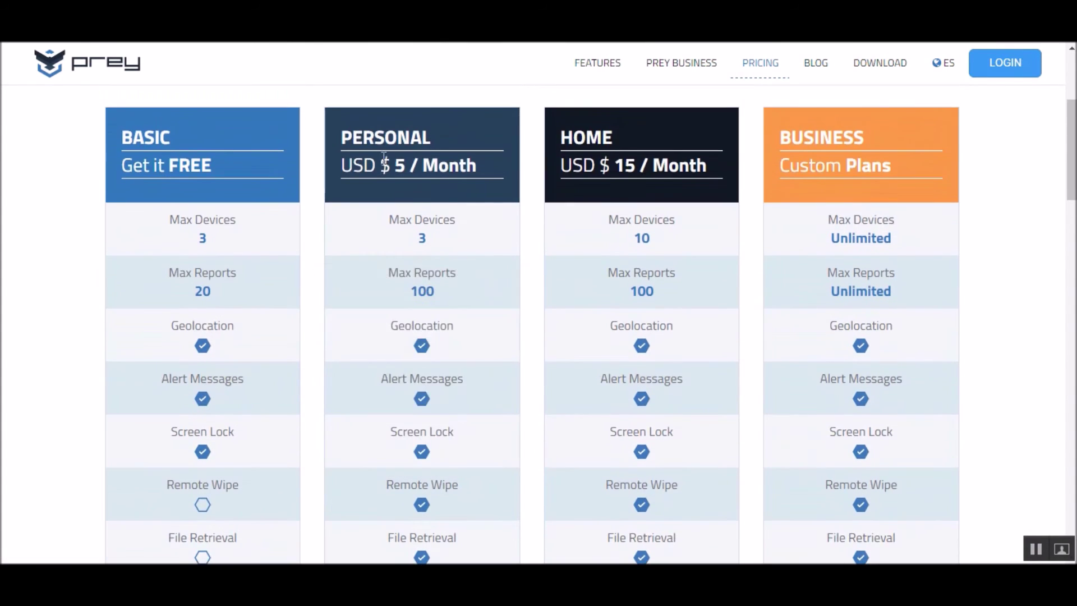
pyautogui.scroll(-1, 497, 214)
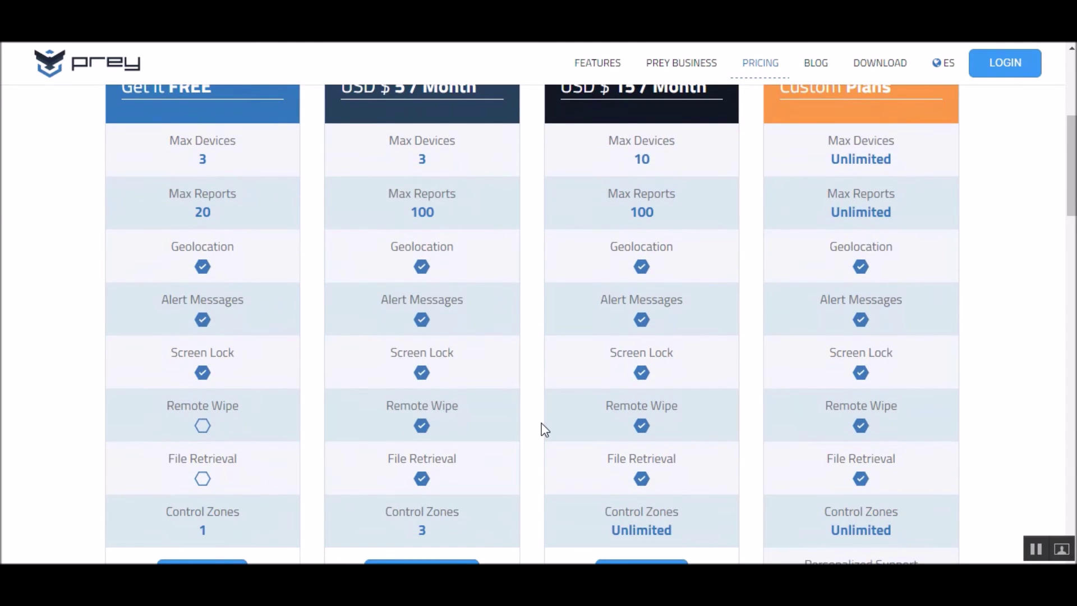
pyautogui.scroll(-1, 542, 422)
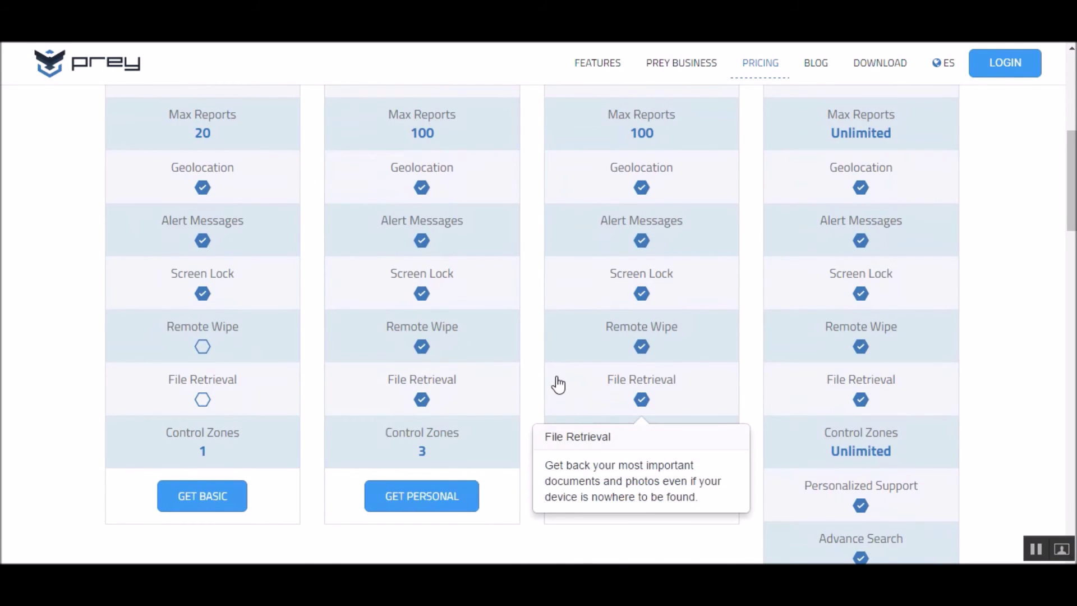
pyautogui.scroll(2, 558, 383)
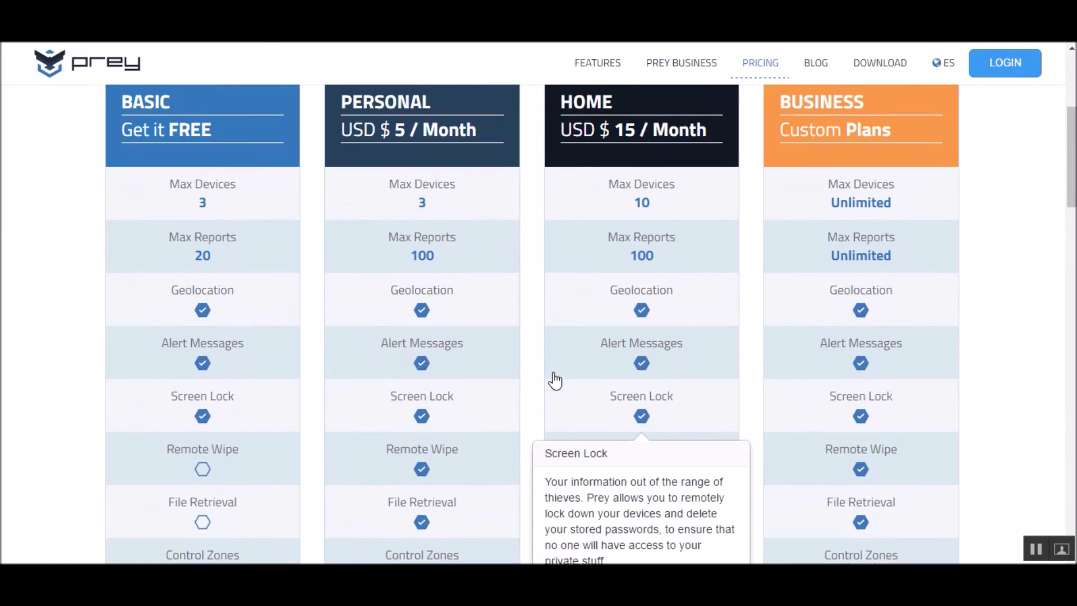
pyautogui.scroll(1, 556, 380)
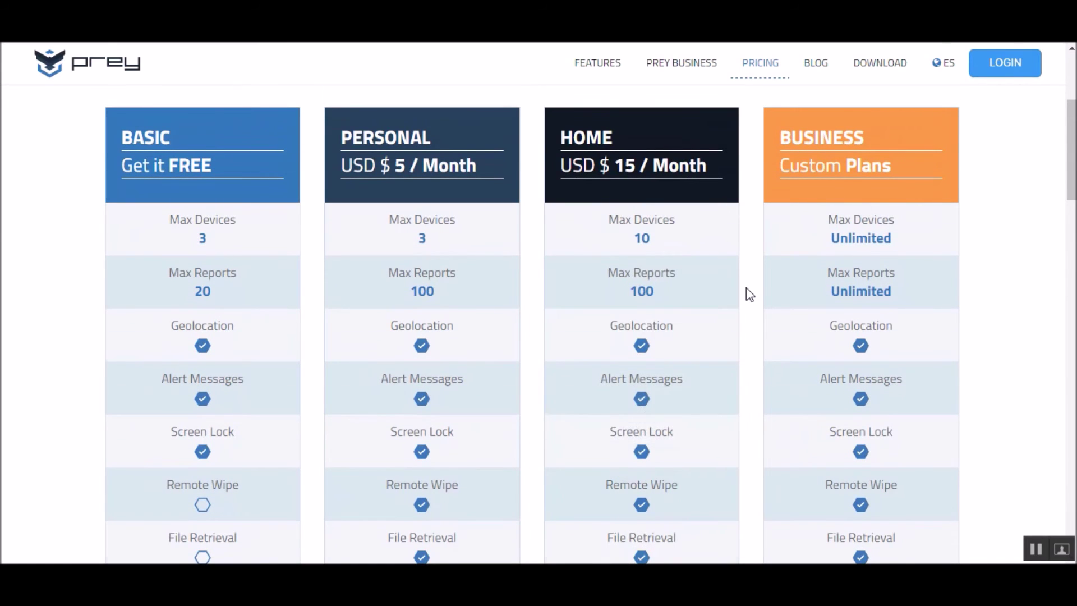
pyautogui.scroll(-2, 748, 294)
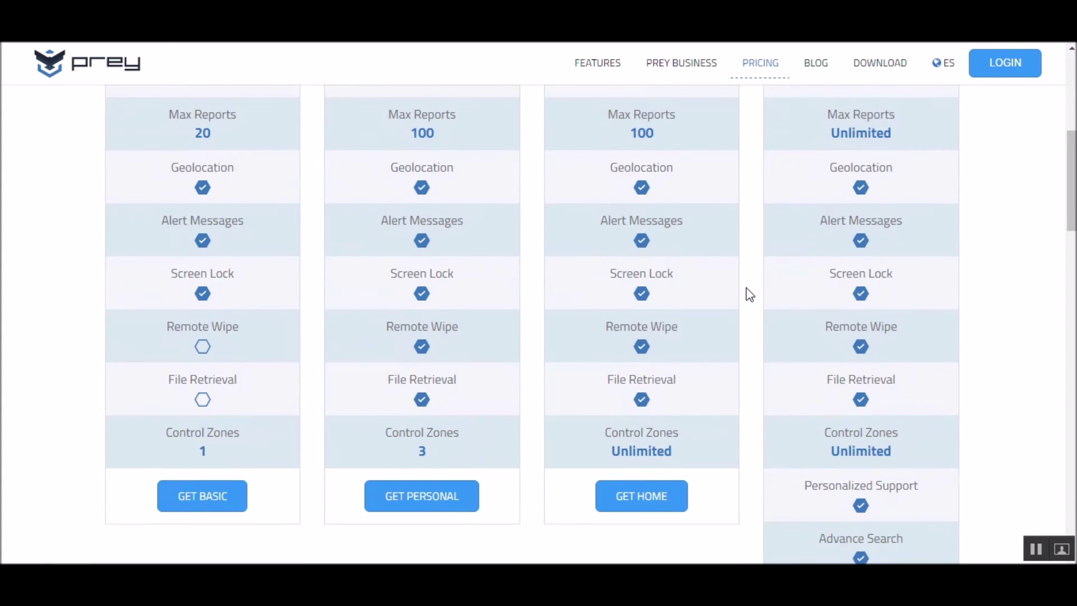
pyautogui.scroll(1, 749, 294)
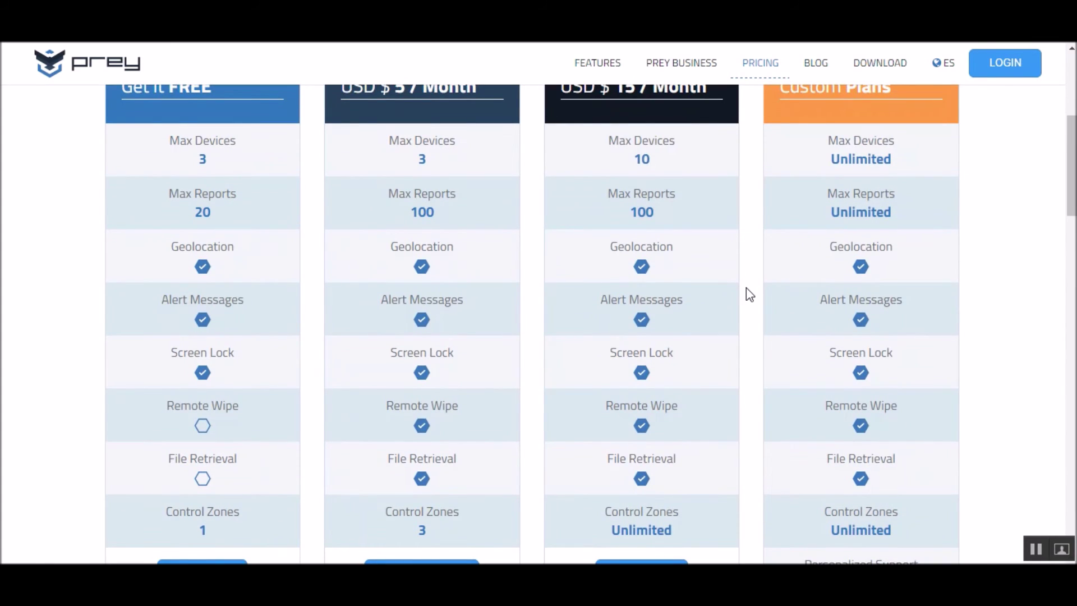
pyautogui.scroll(2, 749, 293)
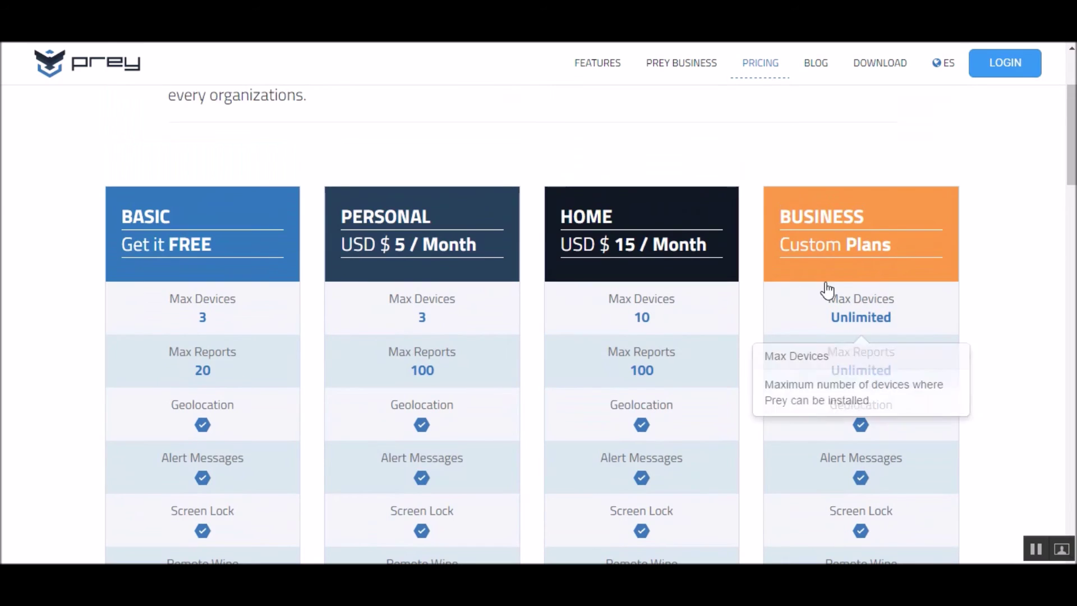
pyautogui.scroll(-2, 901, 254)
pyautogui.scroll(-1, 901, 260)
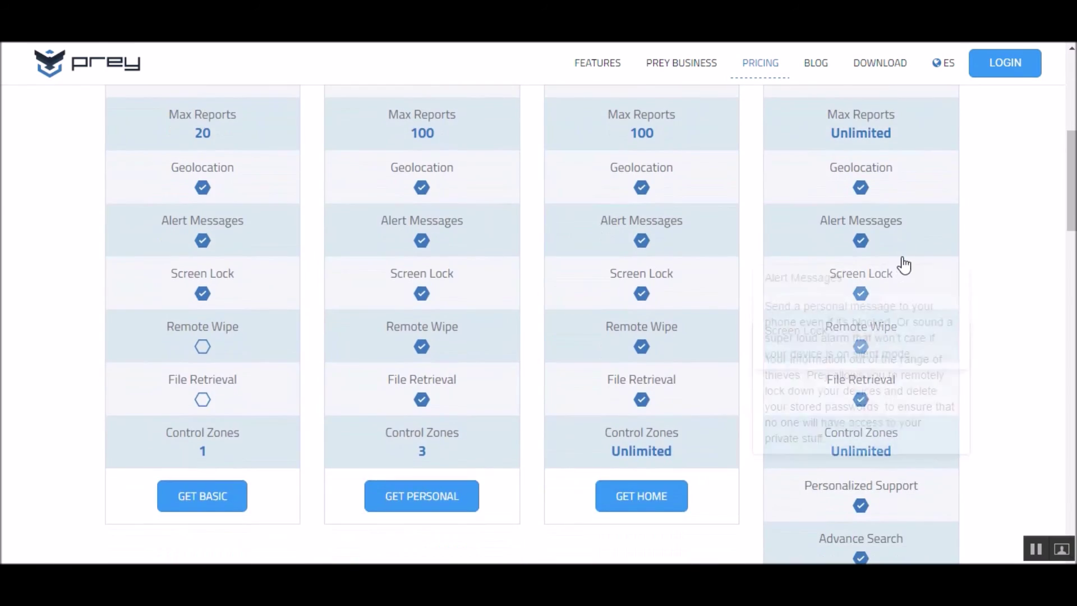
pyautogui.scroll(-3, 901, 265)
pyautogui.scroll(-1, 904, 334)
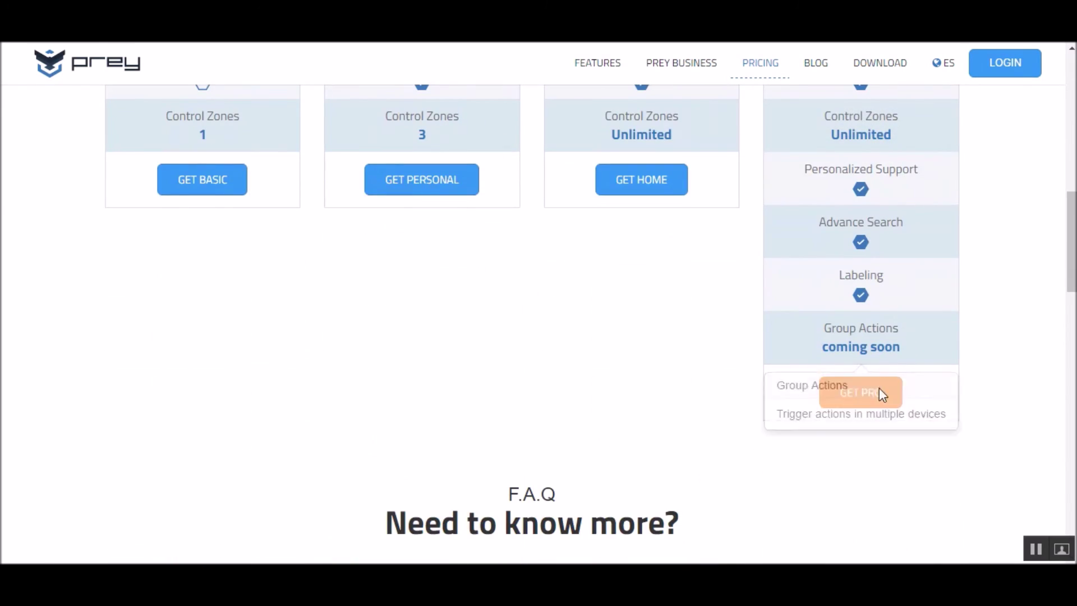
pyautogui.scroll(5, 875, 389)
pyautogui.scroll(2, 871, 378)
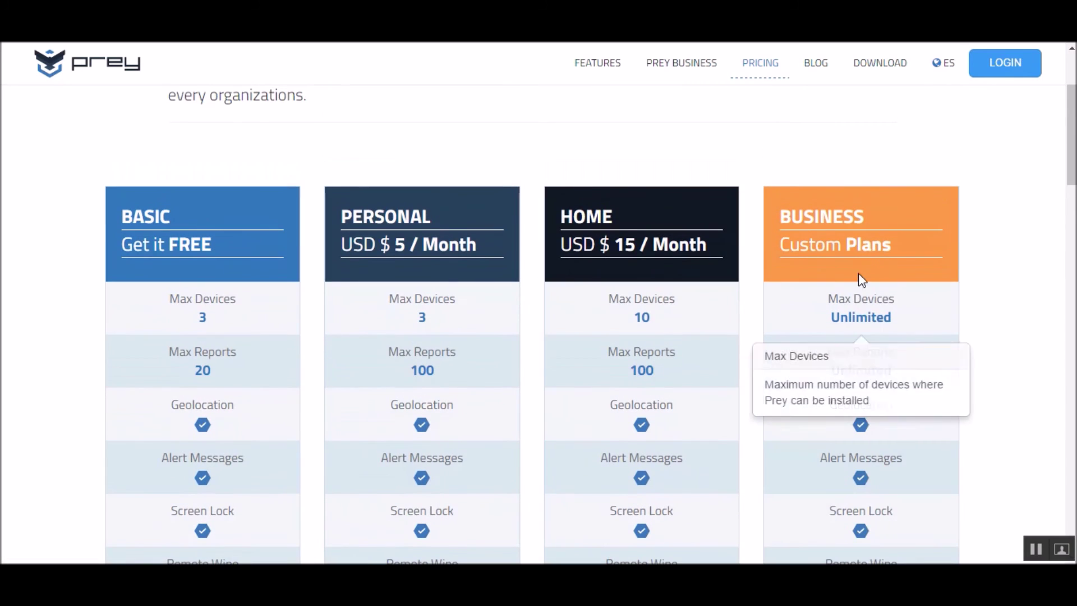
pyautogui.scroll(-2, 984, 307)
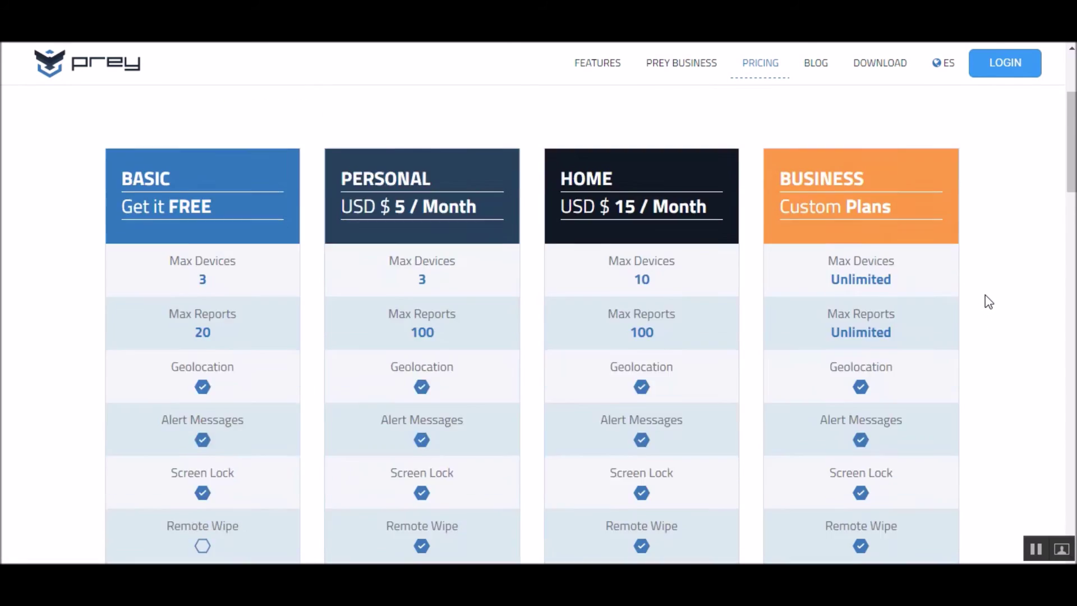
pyautogui.scroll(-2, 984, 306)
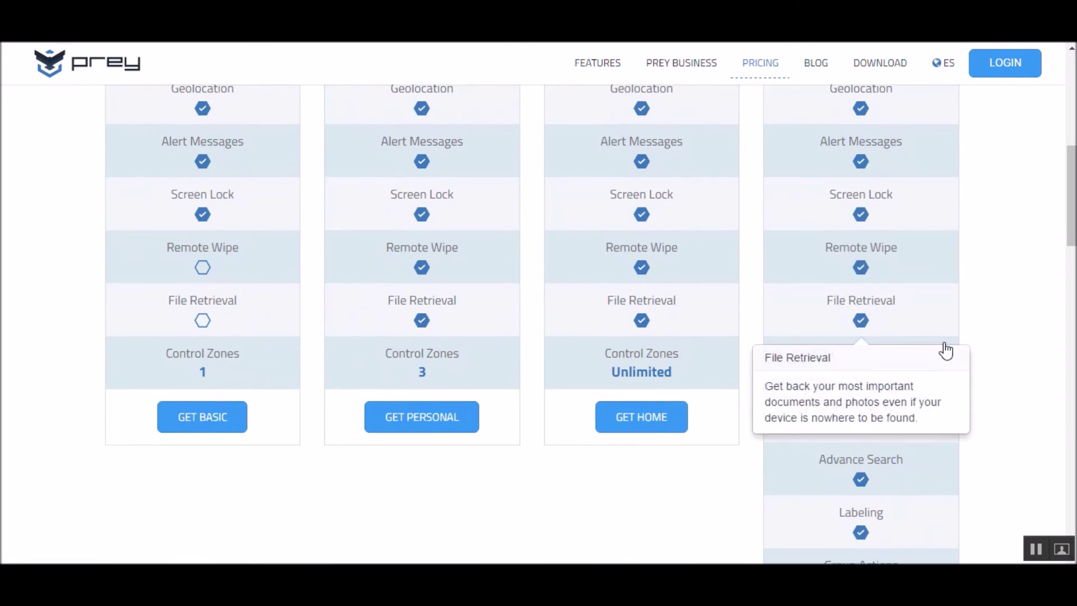
pyautogui.scroll(-3, 987, 404)
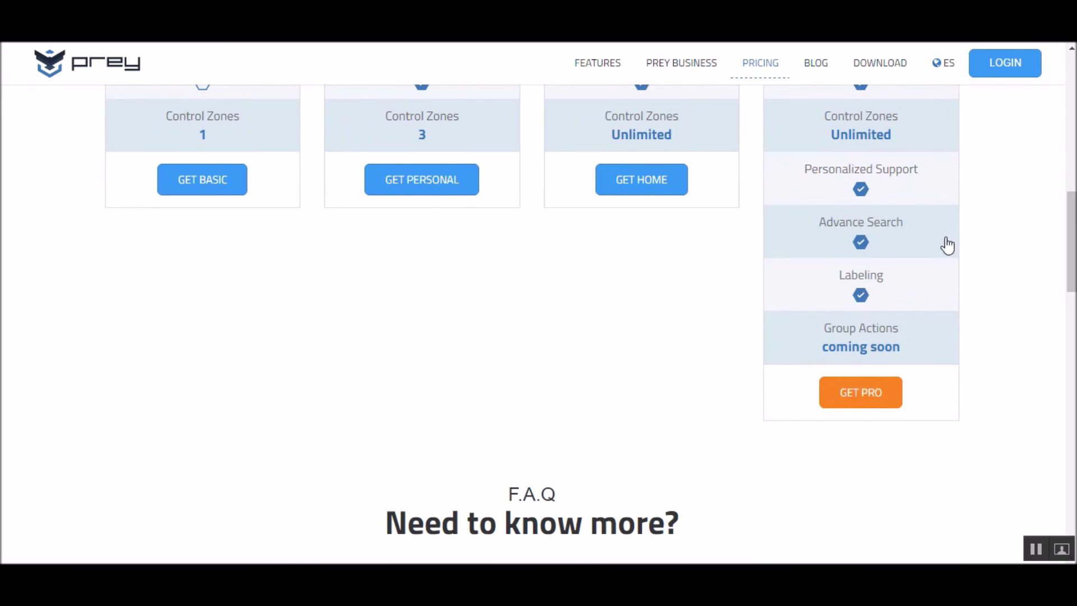
pyautogui.moveTo(860, 232)
pyautogui.scroll(7, 946, 246)
pyautogui.scroll(2, 950, 245)
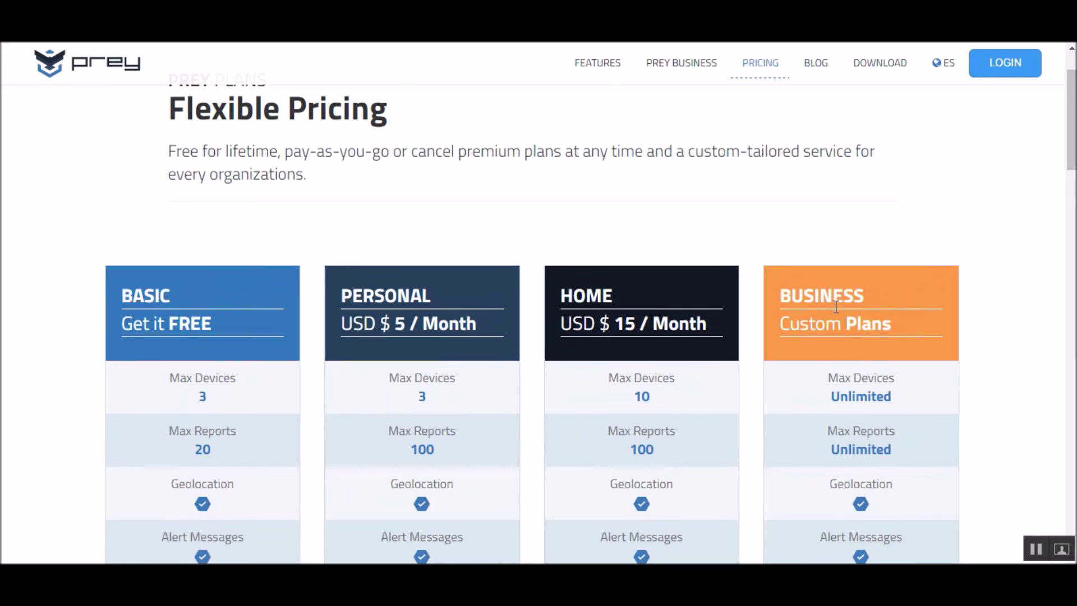
pyautogui.scroll(-3, 908, 357)
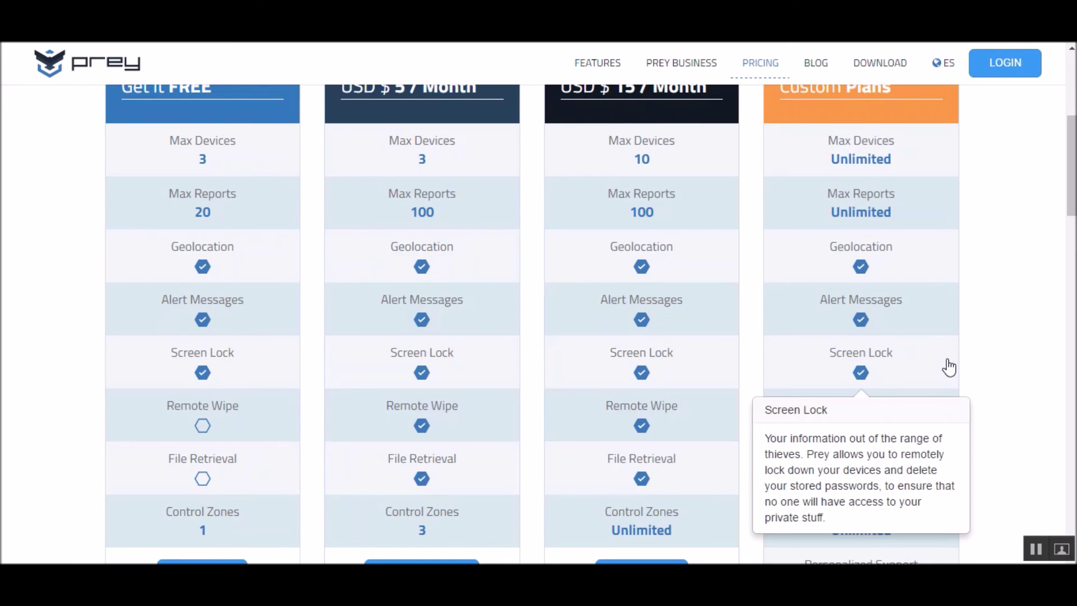
pyautogui.scroll(-1, 1000, 328)
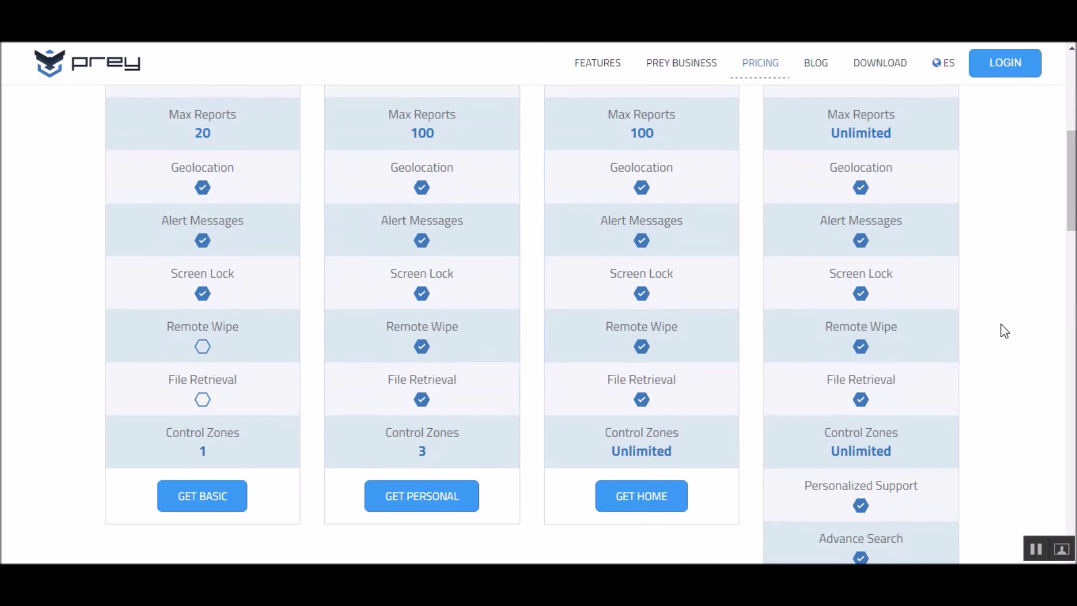
pyautogui.scroll(-2, 1000, 331)
pyautogui.scroll(-1, 1001, 332)
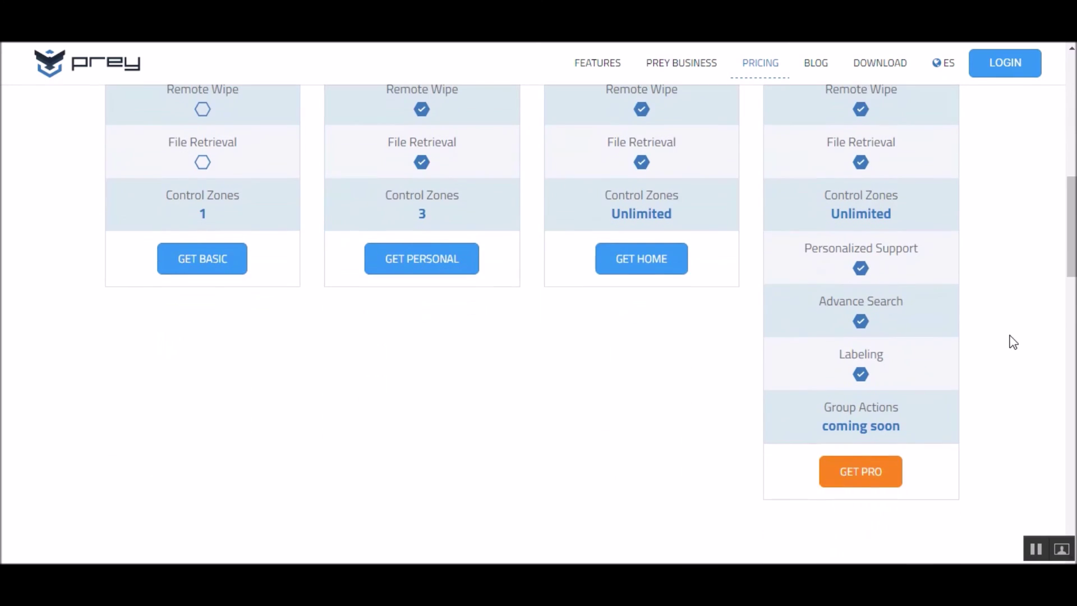
pyautogui.scroll(1, 1009, 338)
pyautogui.scroll(4, 1000, 326)
pyautogui.scroll(2, 1000, 325)
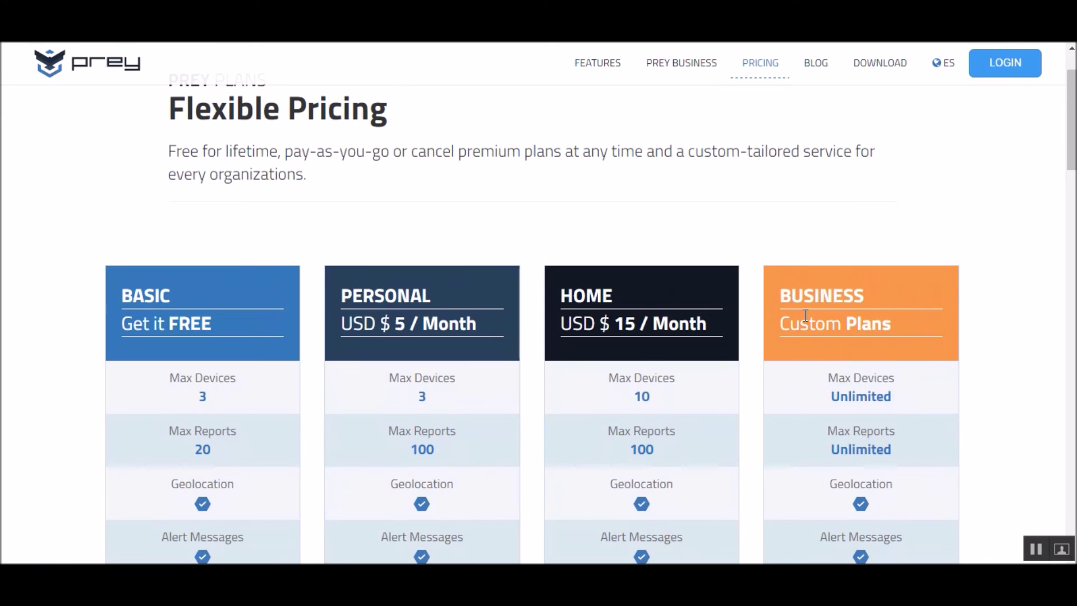
pyautogui.moveTo(786, 304); pyautogui.dragTo(942, 318)
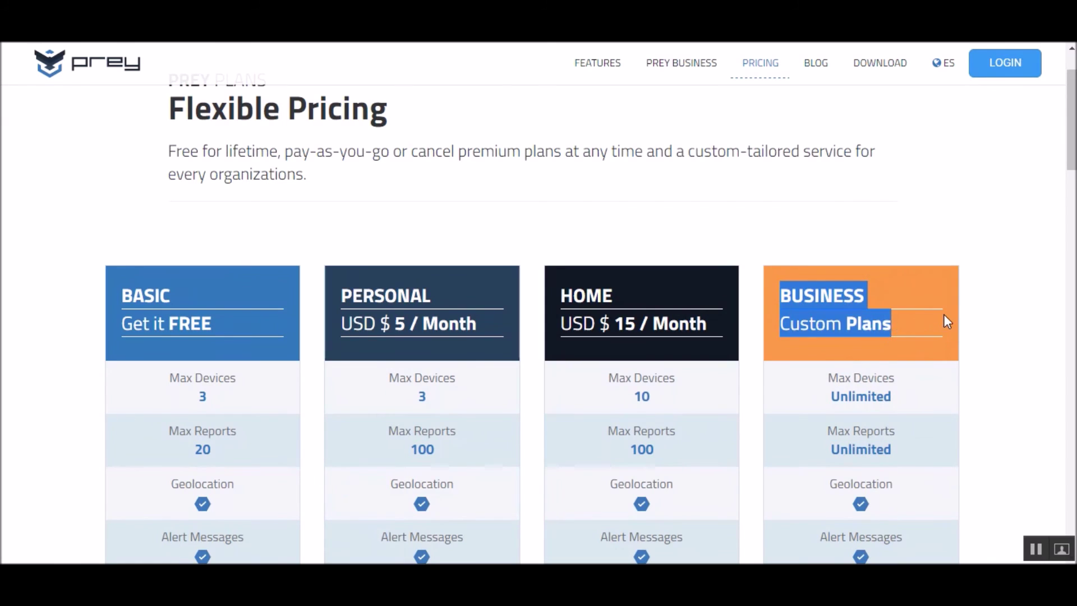
pyautogui.click(798, 308)
pyautogui.moveTo(781, 294); pyautogui.dragTo(891, 326)
pyautogui.click(1011, 263)
pyautogui.scroll(1, 1012, 264)
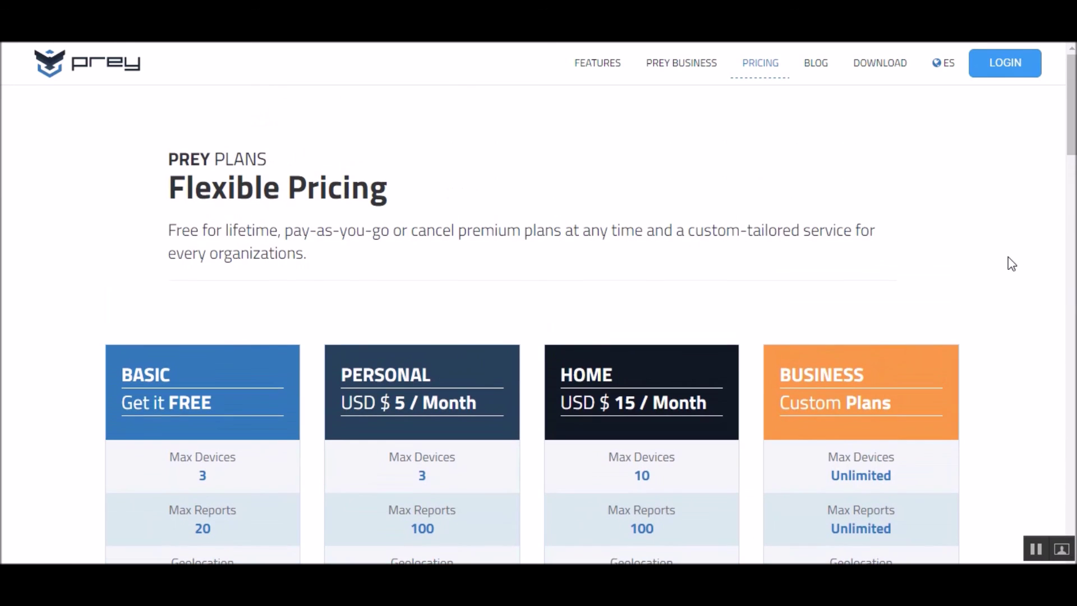